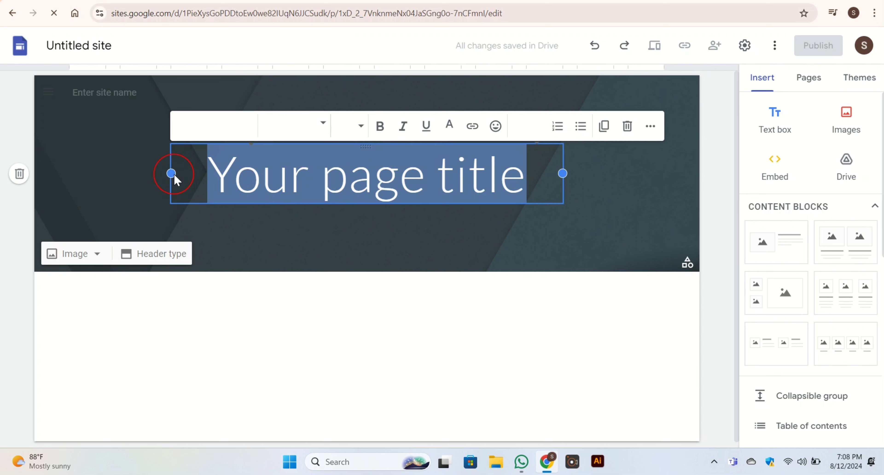
Replace the placeholder page title in the header with "THAILAND Blog"
key("BackSpace")
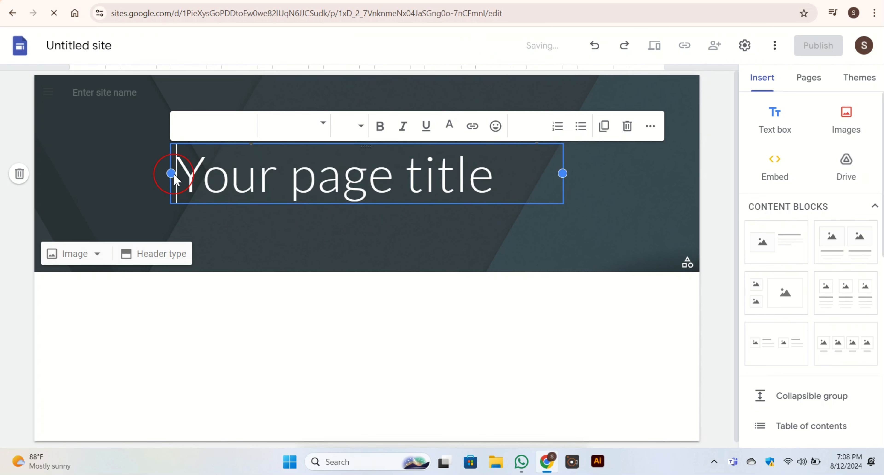
type("THAILAND b")
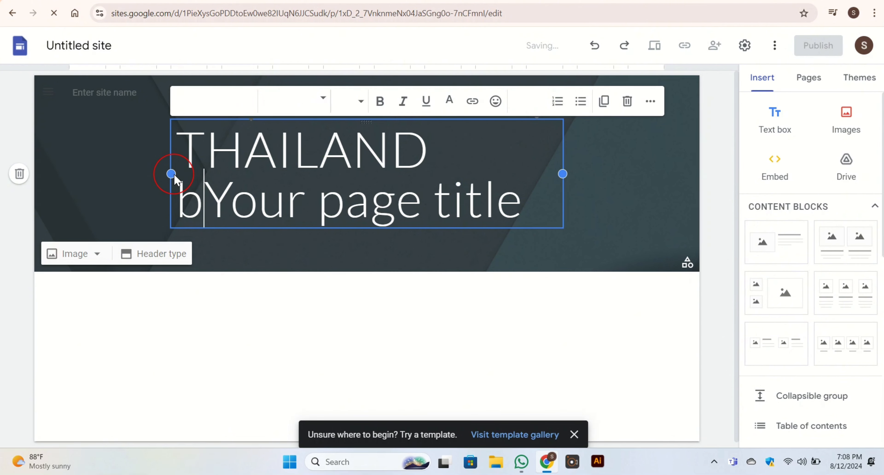
key("BackSpace")
type("Blog")
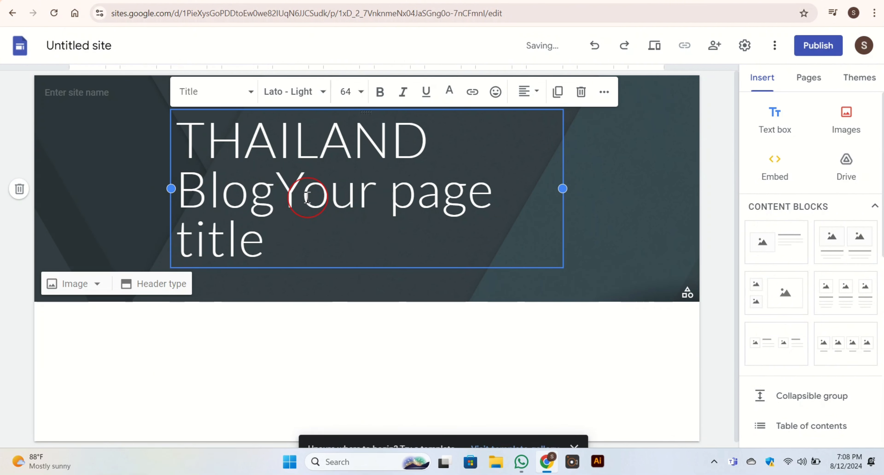
left_click_drag(277, 192, 405, 265)
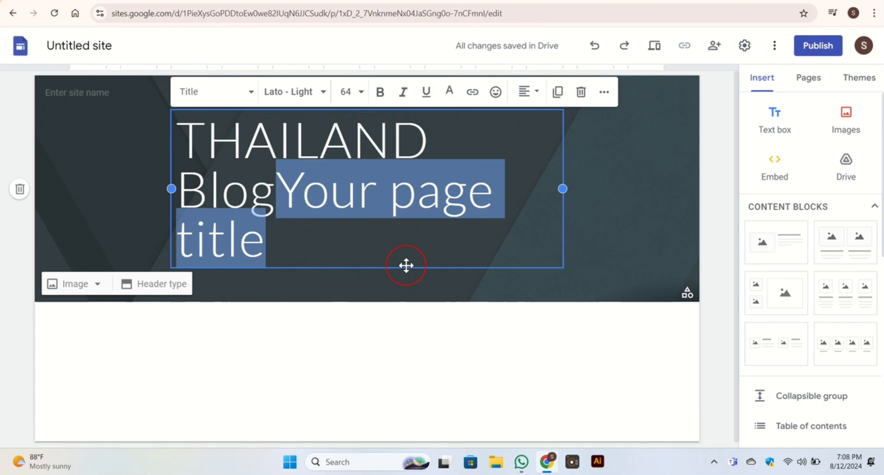
key("BackSpace")
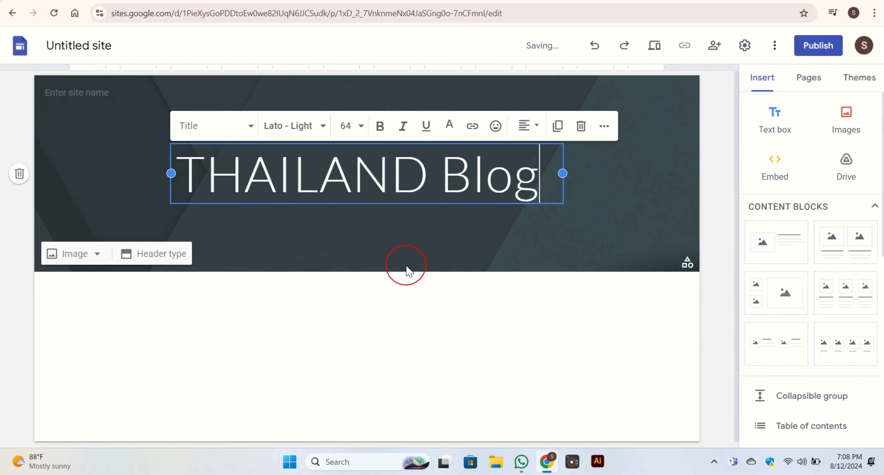
Format the whole "THAILAND Blog" title in the Impact font with italic and bold
left_click(298, 126)
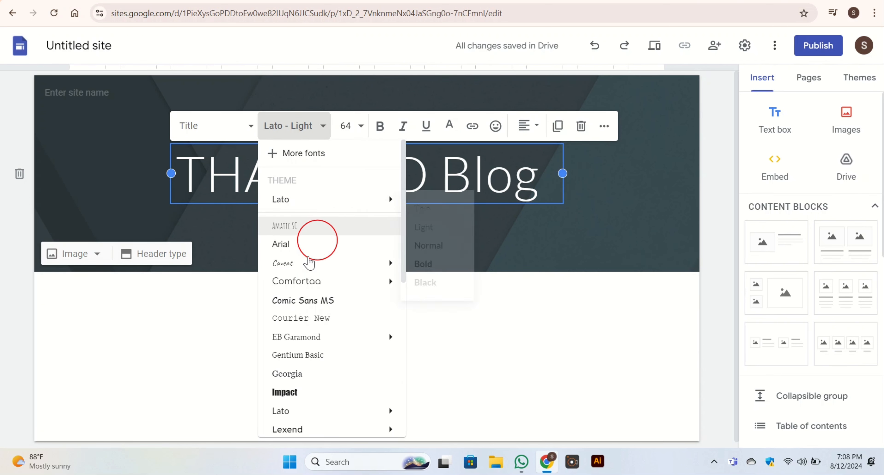
left_click(300, 393)
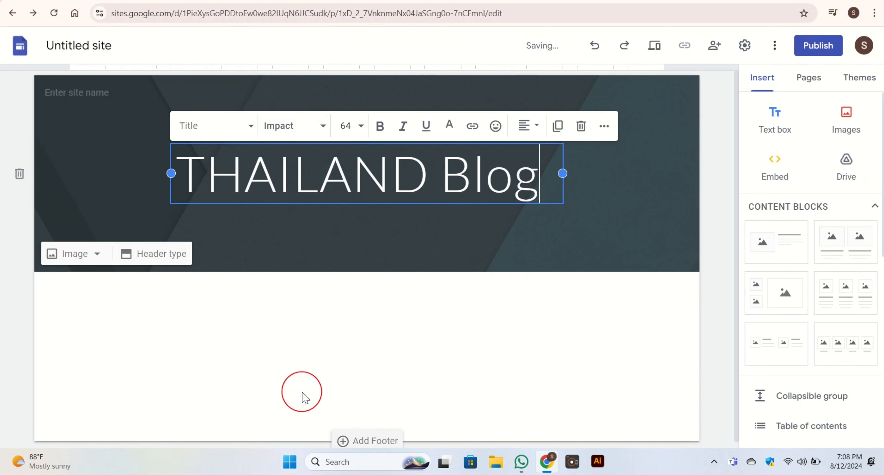
left_click_drag(560, 169, 128, 211)
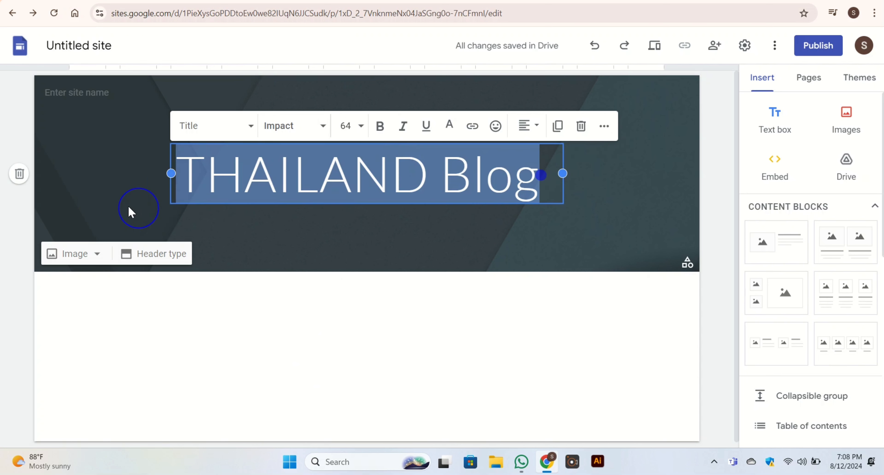
left_click(348, 126)
left_click_drag(499, 184, 168, 191)
left_click(354, 124)
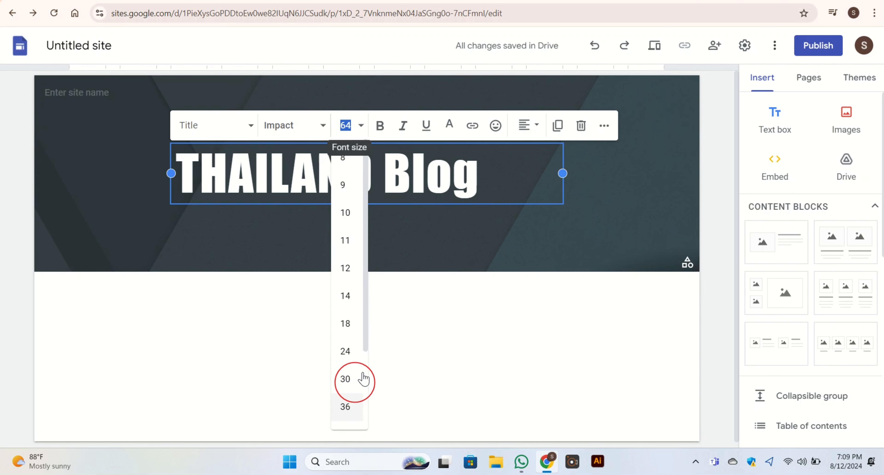
left_click(400, 128)
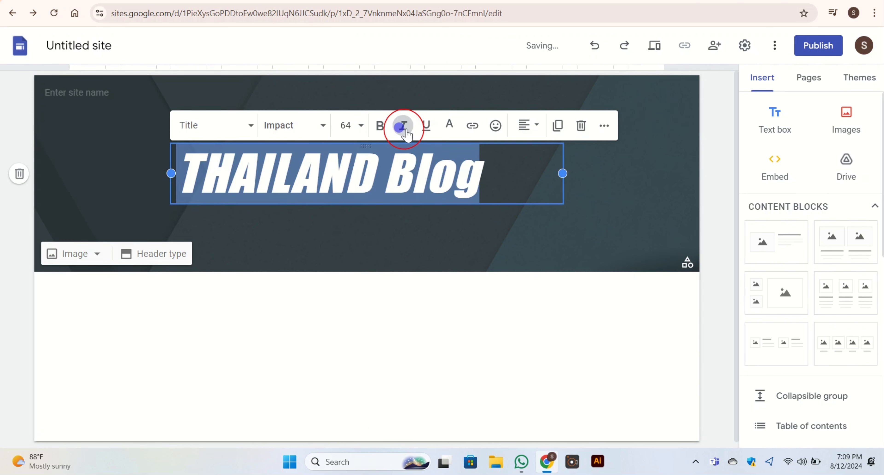
left_click(381, 130)
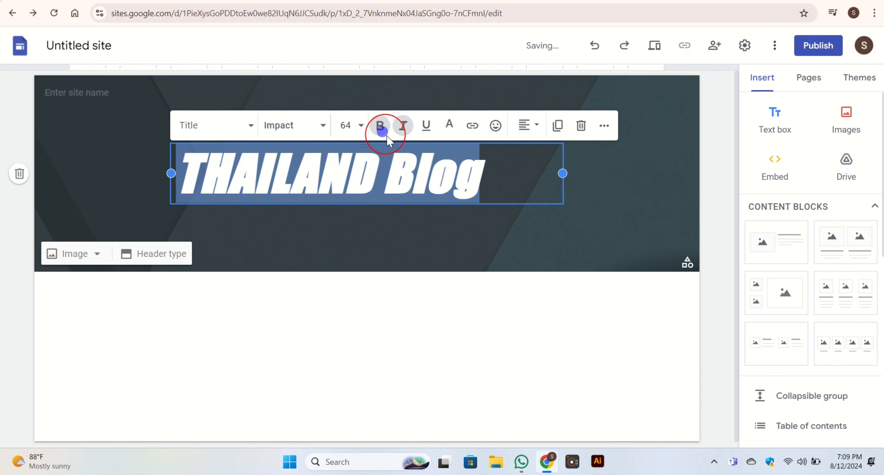
left_click(416, 295)
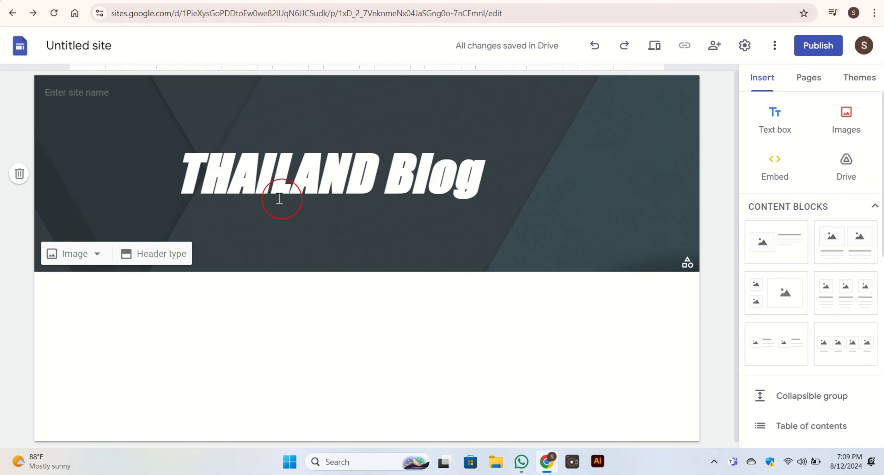
Open the header's image options, and load pexels.com in a new browser tab
left_click(83, 255)
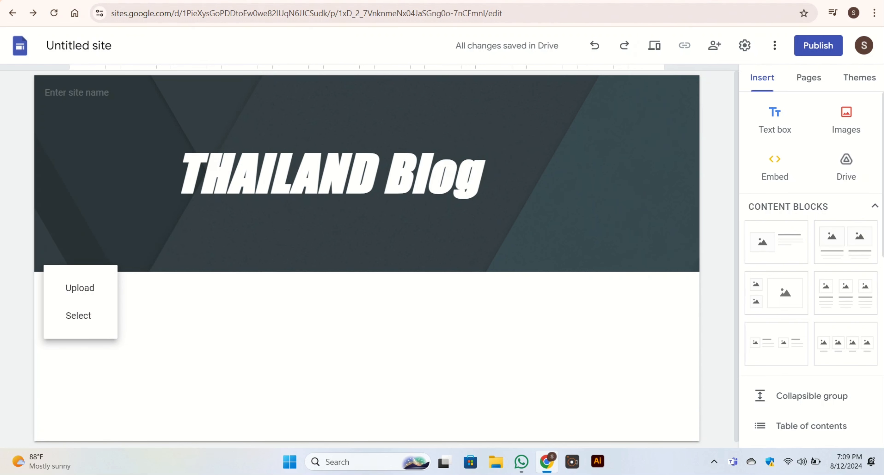
left_click(480, 1)
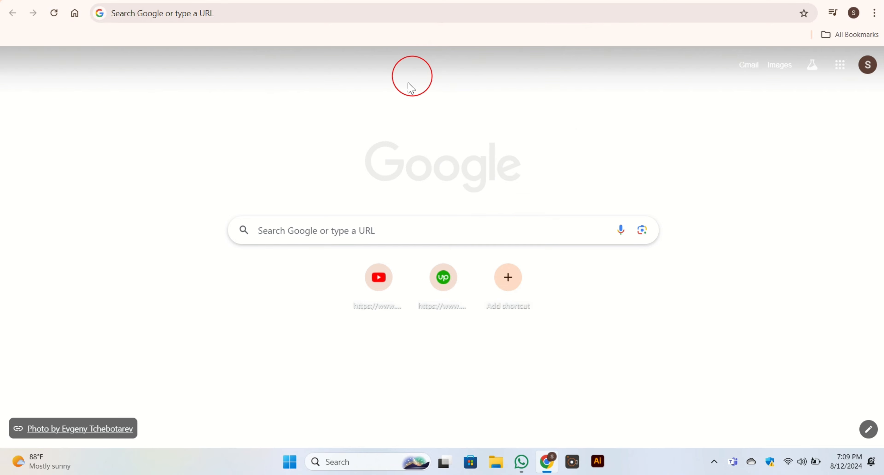
left_click(511, 17)
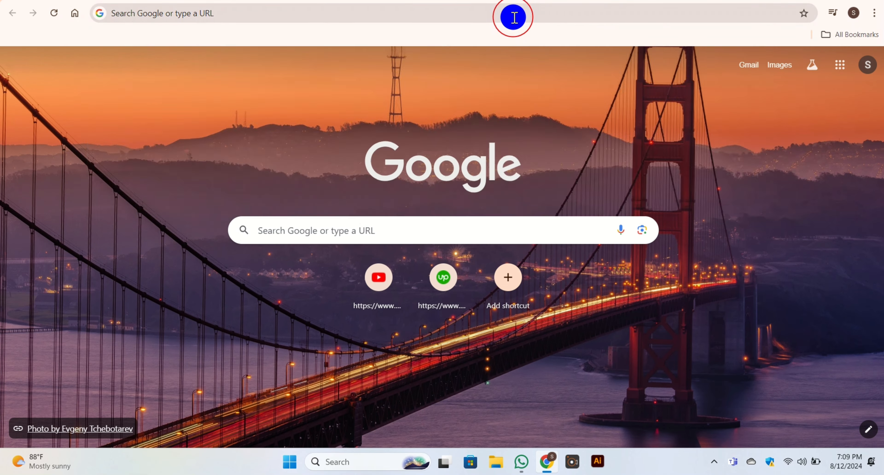
type("pexels.com")
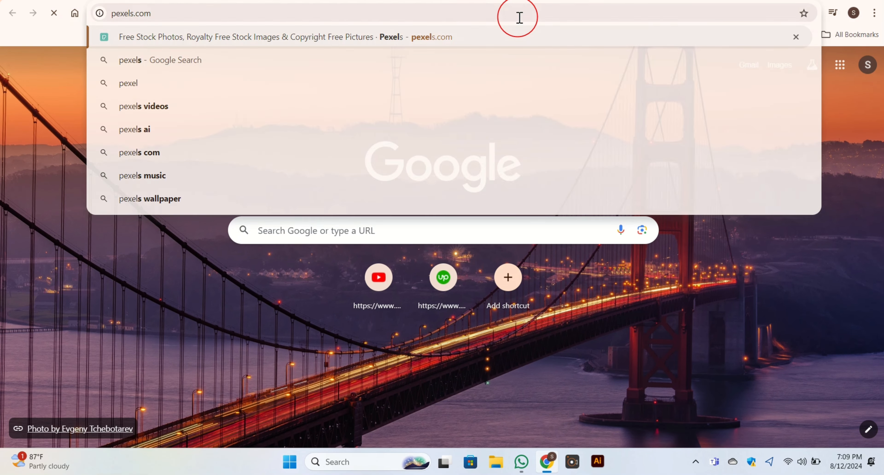
key("Return")
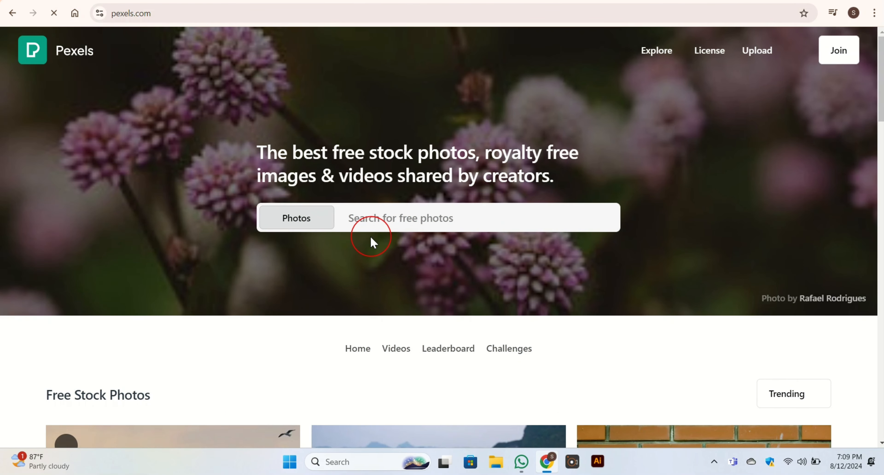
Search the Pexels photo library for "thailand beaches"
left_click_drag(266, 157, 597, 182)
left_click(422, 215)
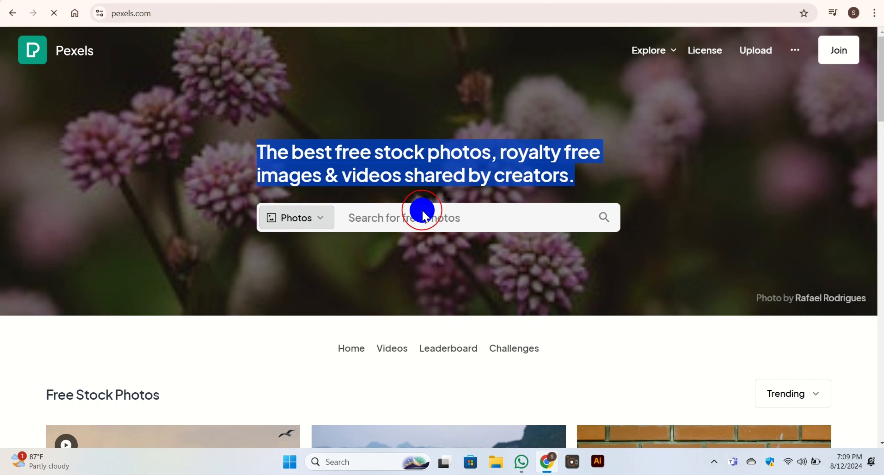
left_click(377, 210)
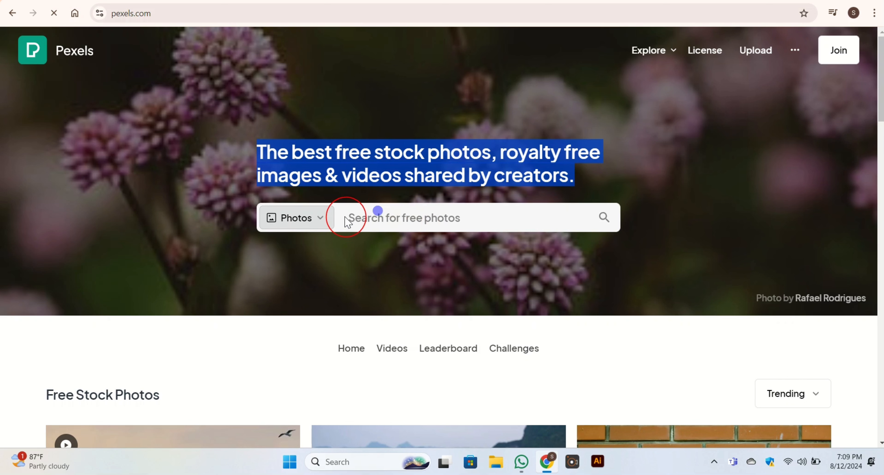
left_click(360, 218)
type("t")
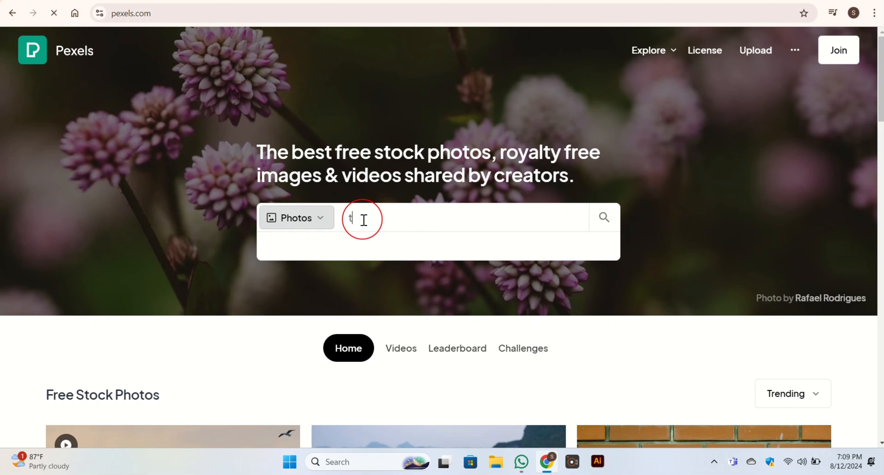
type("hailand beaches")
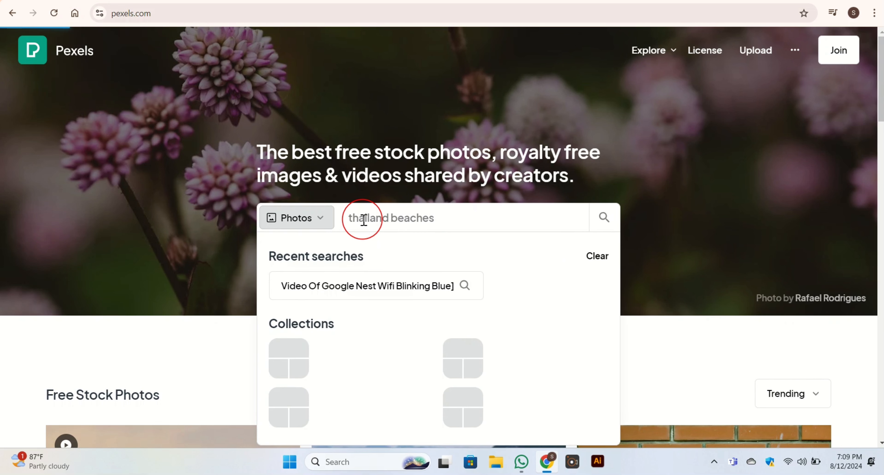
key("Return")
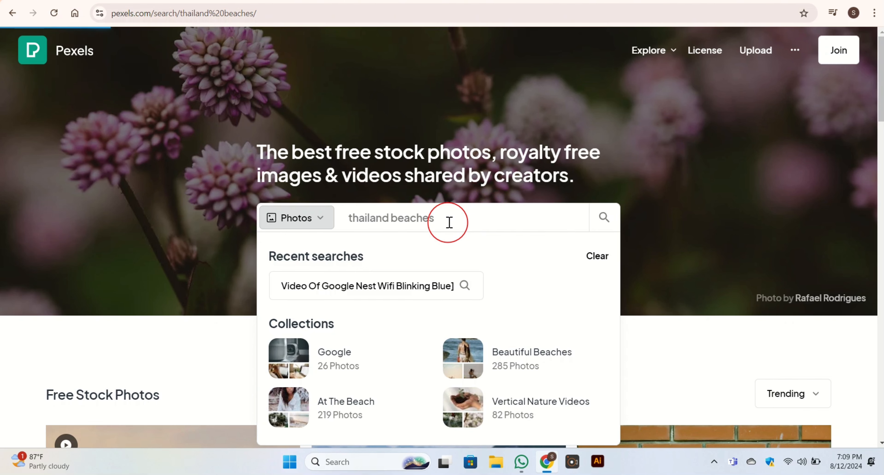
Download the photo of the tall rock island off a white beach from the results and dismiss the donation pop-up
scroll(447, 226, "down", 3)
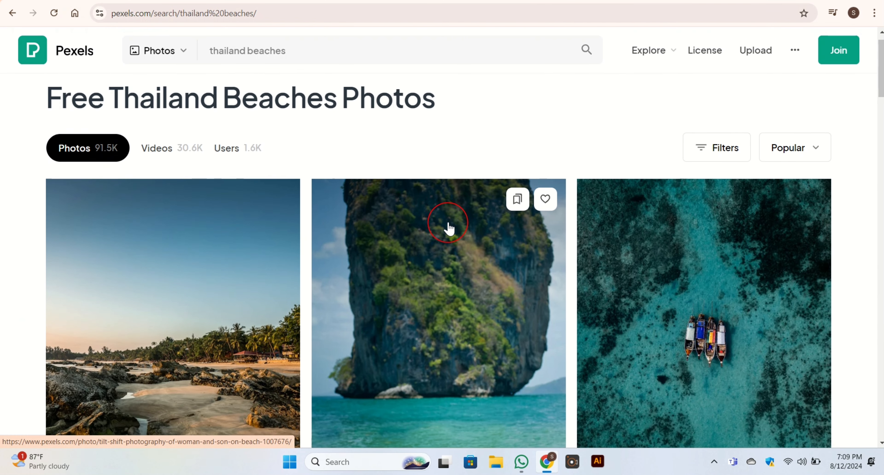
scroll(447, 227, "down", 1)
scroll(591, 191, "down", 12)
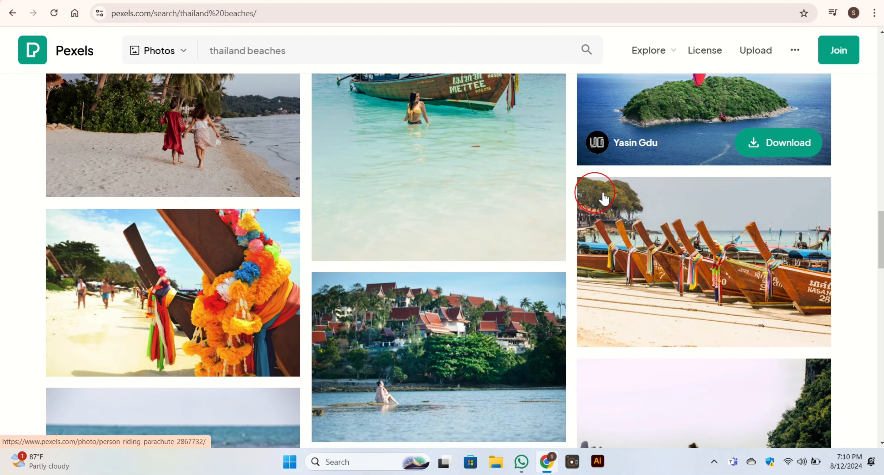
scroll(604, 198, "down", 5)
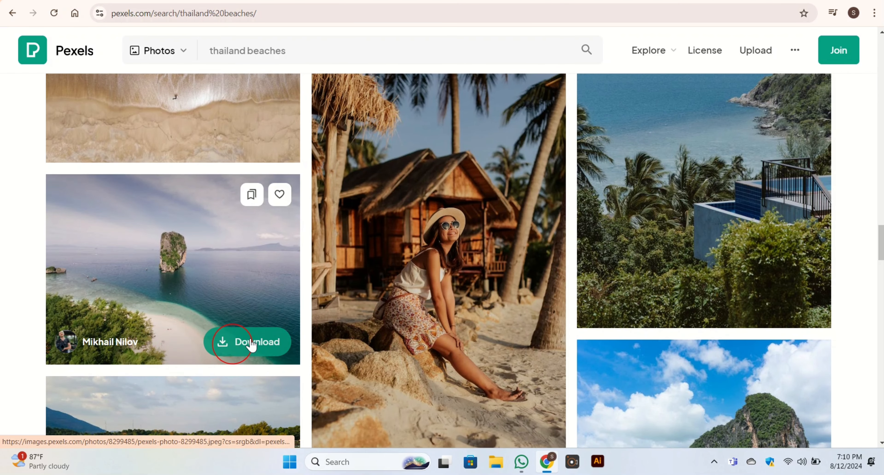
left_click(263, 340)
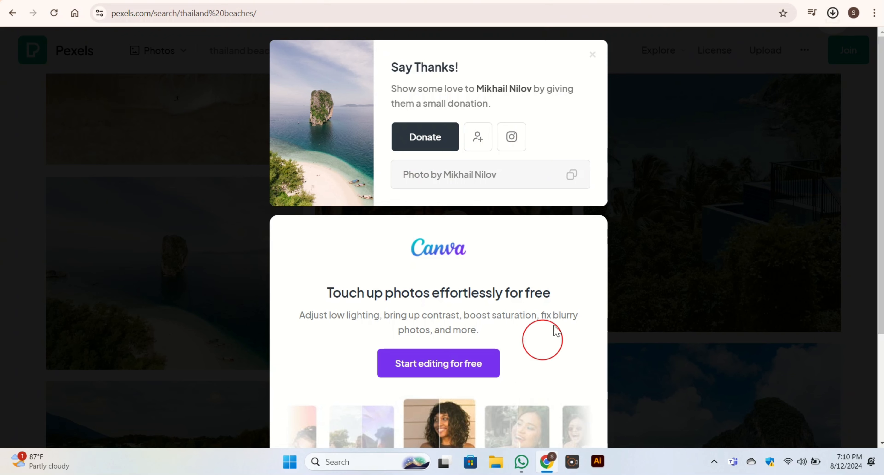
left_click(631, 77)
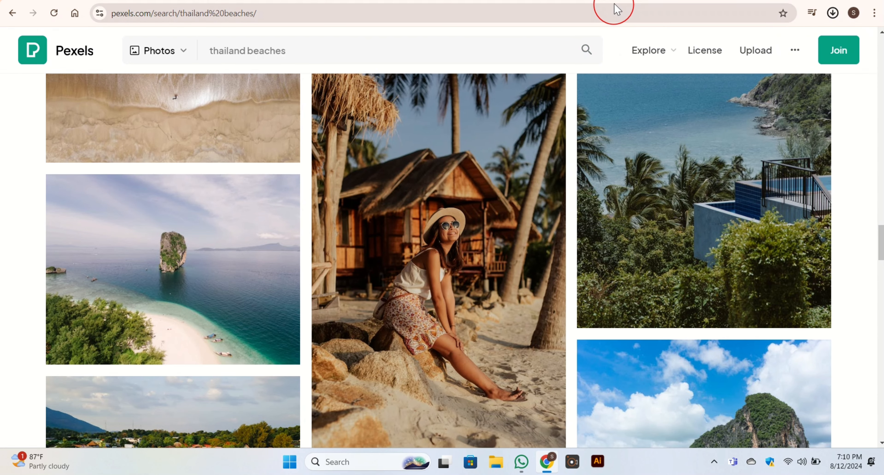
Return to the Google Sites editor and upload the new Pexels photo from the Downloads folder as the header background image
left_click(624, 1)
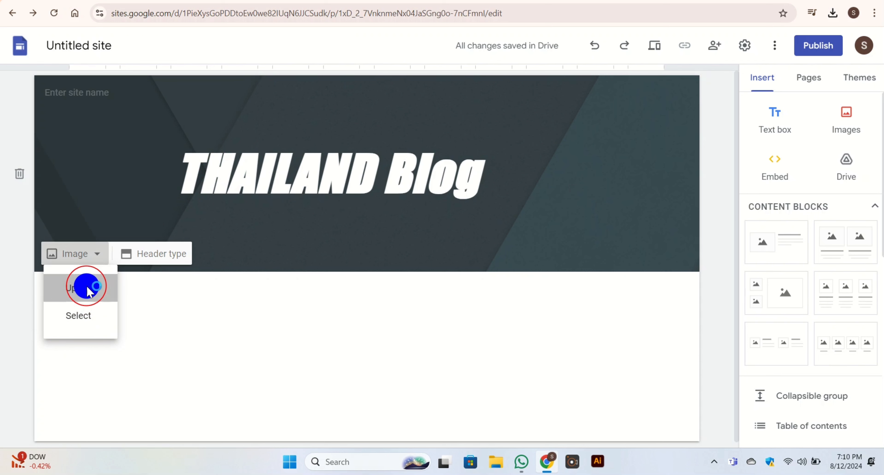
left_click(87, 285)
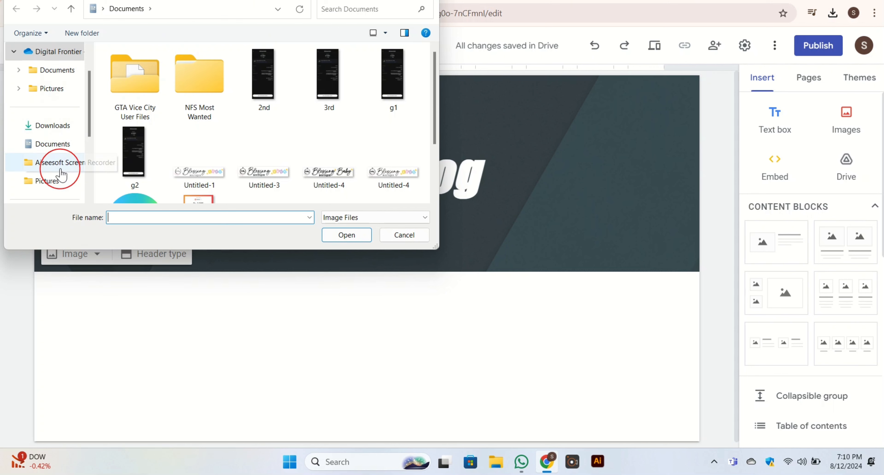
left_click(64, 127)
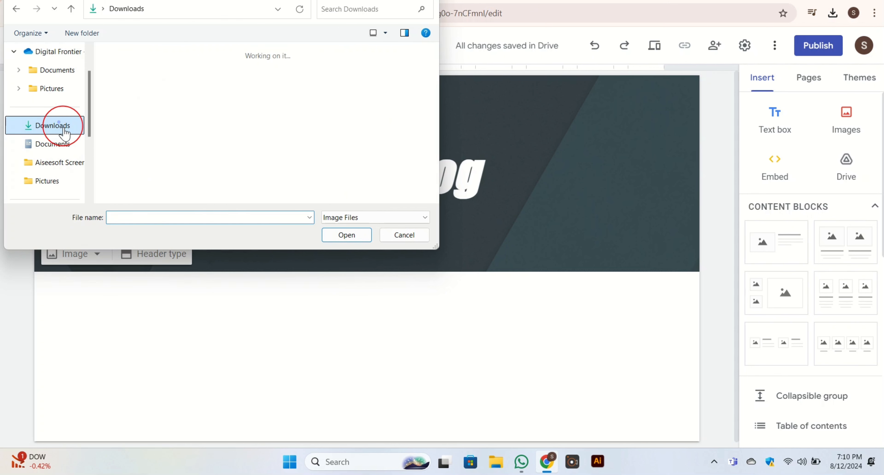
scroll(234, 129, "down", 1)
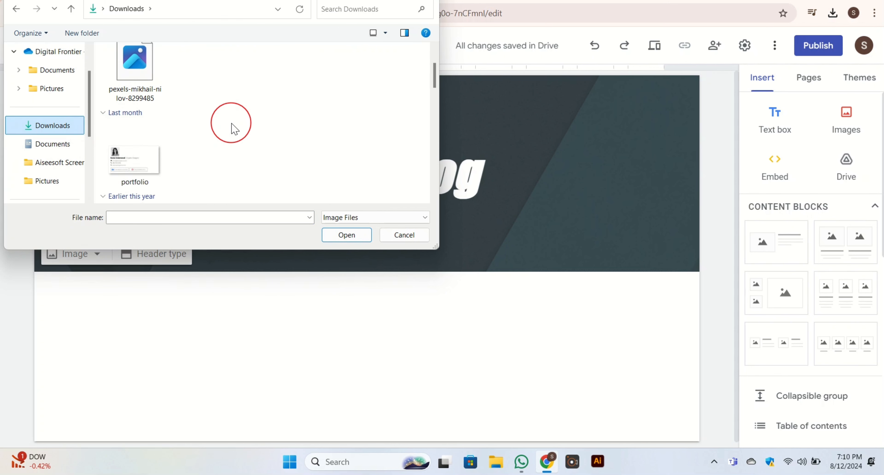
left_click(135, 61)
left_click(350, 236)
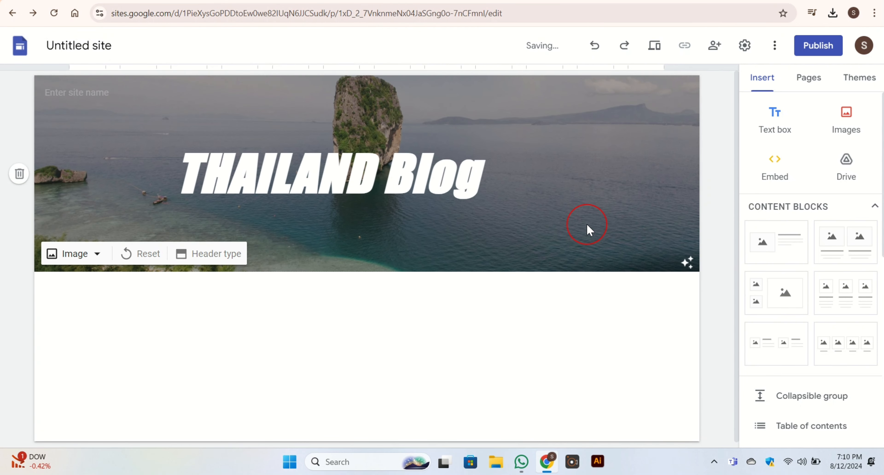
left_click(442, 322)
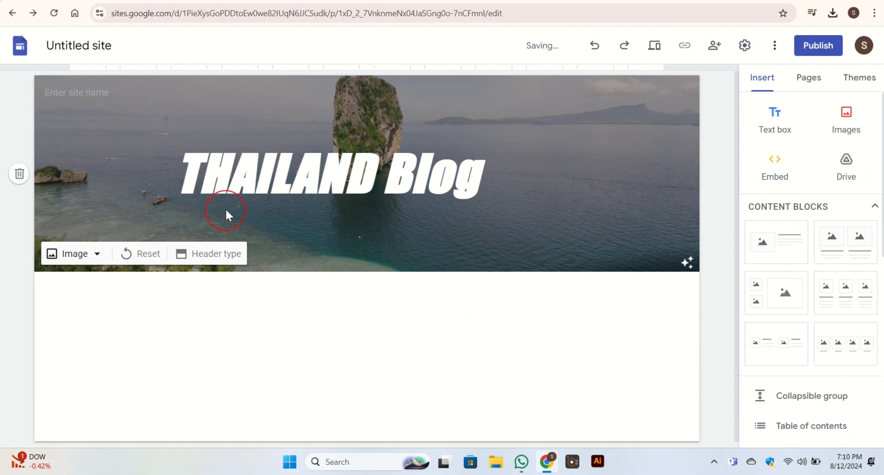
Enter "Thailand Blog" as the site name in the page header
left_click(104, 90)
left_click(84, 90)
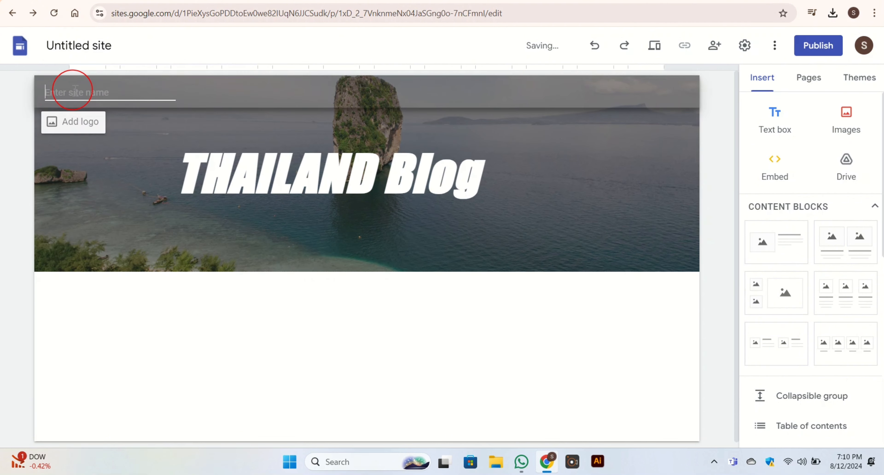
type("Thailand Blog")
left_click(144, 249)
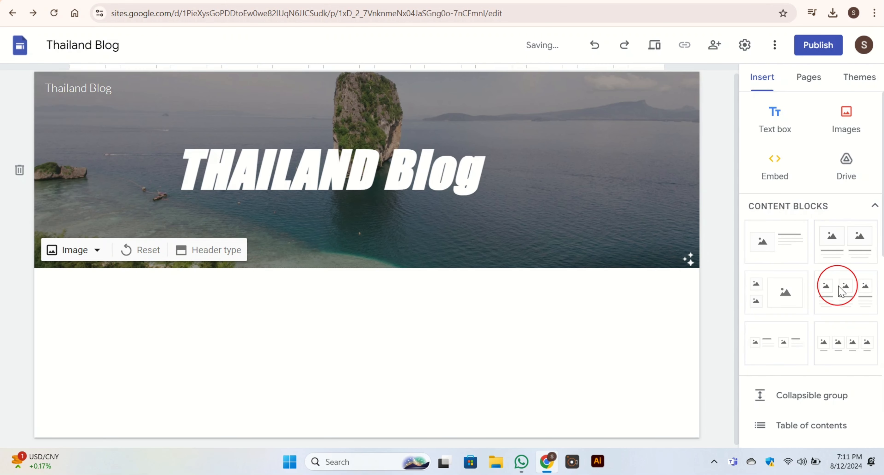
Insert the three-column image-and-text block below the header and enter "BEST BEACHES OF THAILAND" in 9 pt Arial as the first column's heading
mouse_move(845, 290)
left_mouse_down()
mouse_move(504, 335)
mouse_move(404, 335)
left_mouse_up()
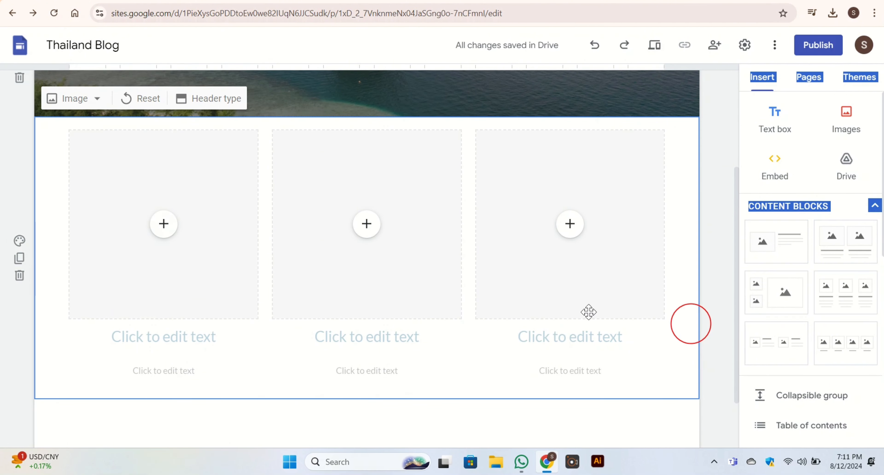
left_click(154, 257)
left_click(226, 334)
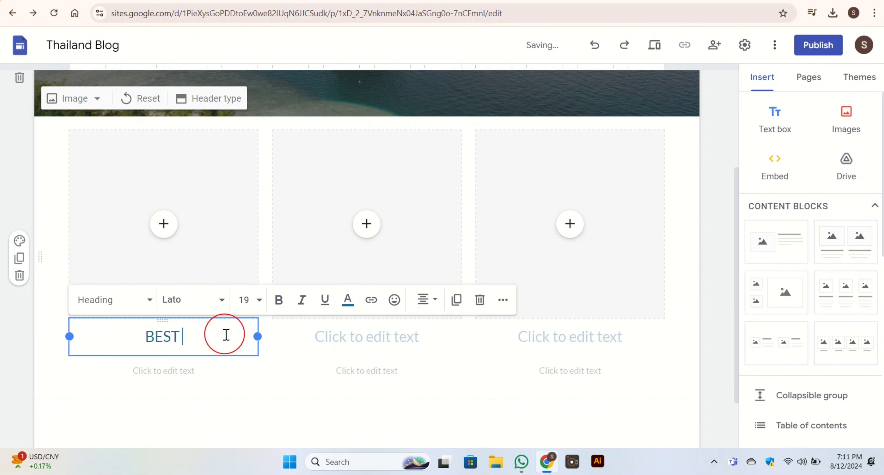
type("BEST BEACHE")
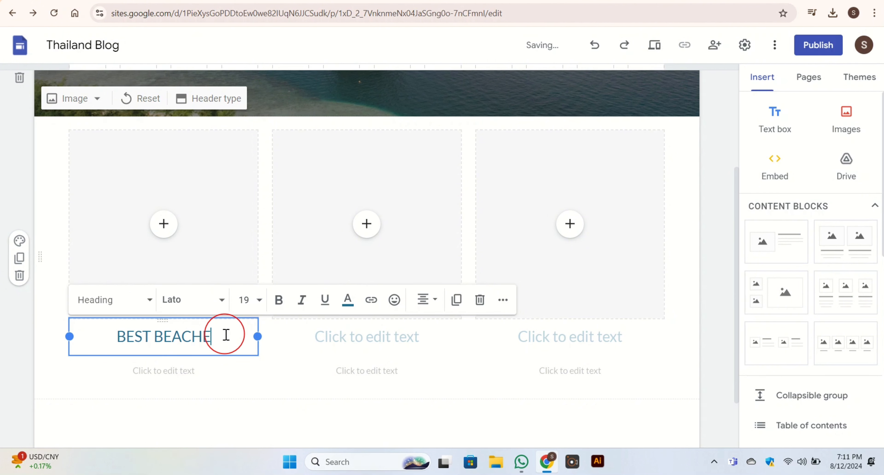
type("S OF THAILAND")
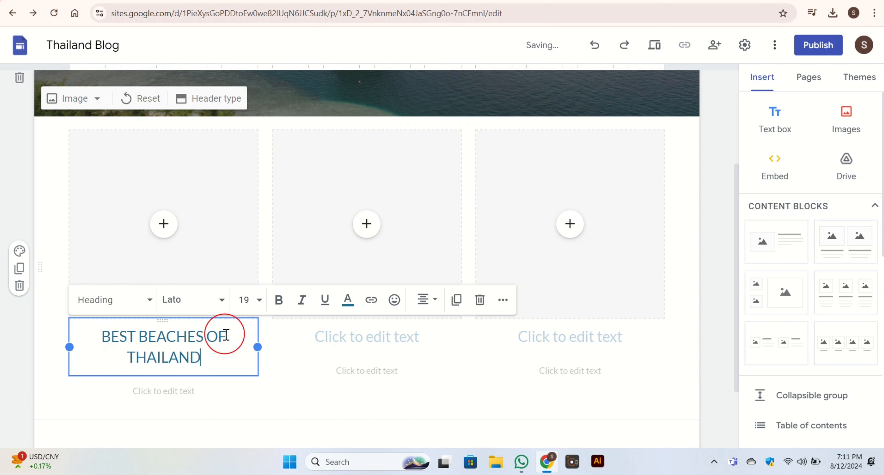
left_click_drag(216, 351, 89, 327)
left_click(162, 245)
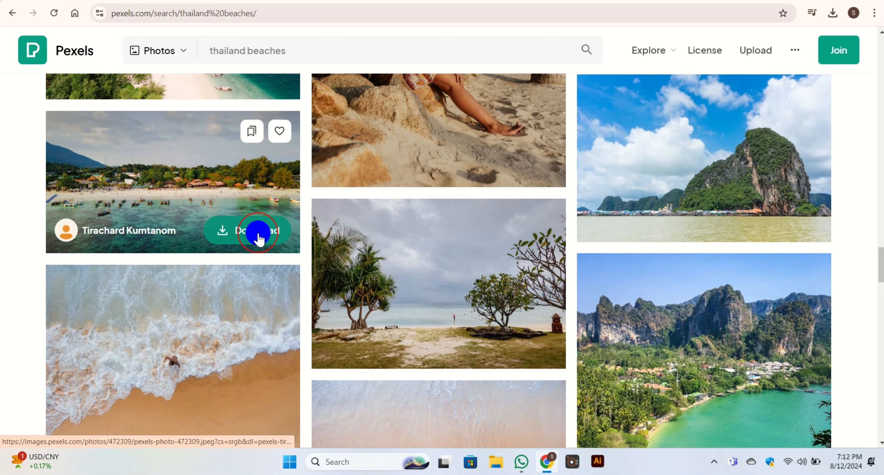
Download the Pexels photo of the boat-lined bay, return to Google Sites and upload it from Downloads into the first column's image placeholder
left_click(257, 231)
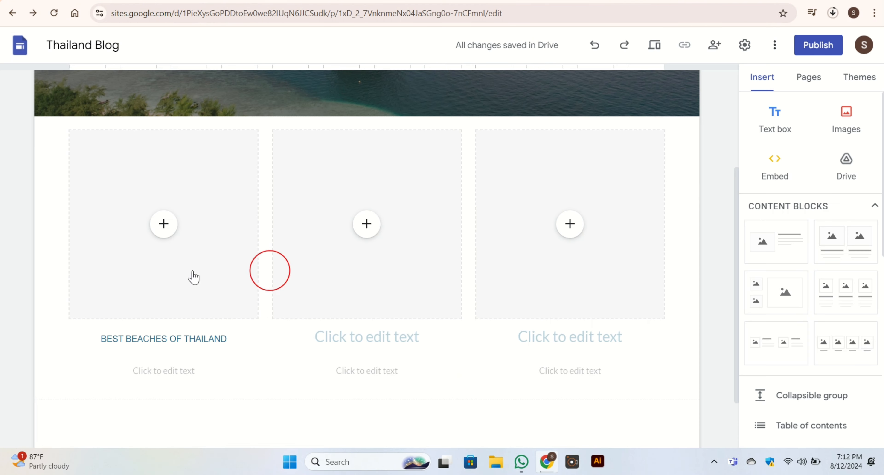
left_click(152, 237)
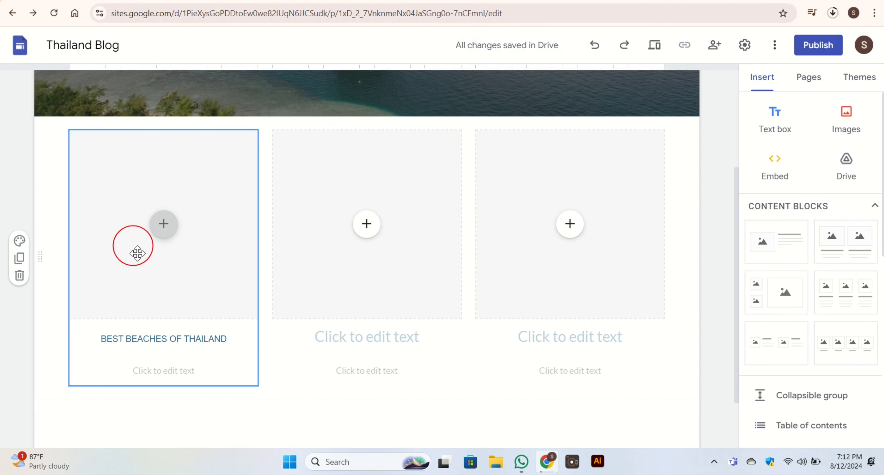
left_click(165, 225)
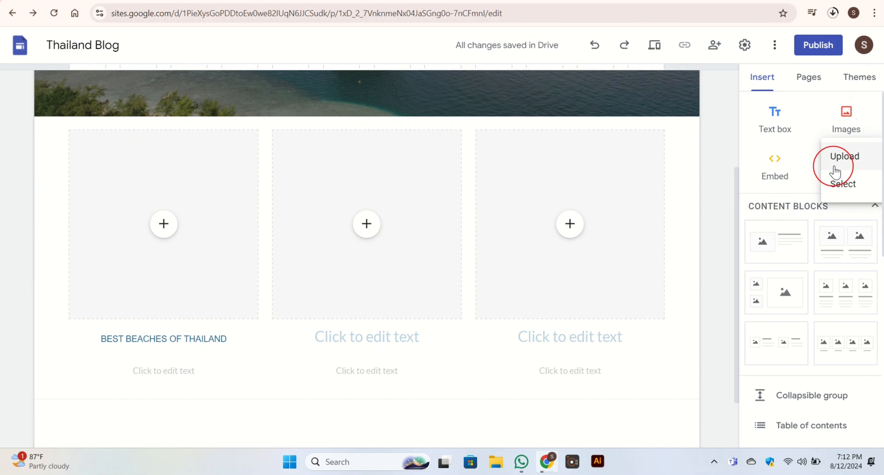
left_click(838, 160)
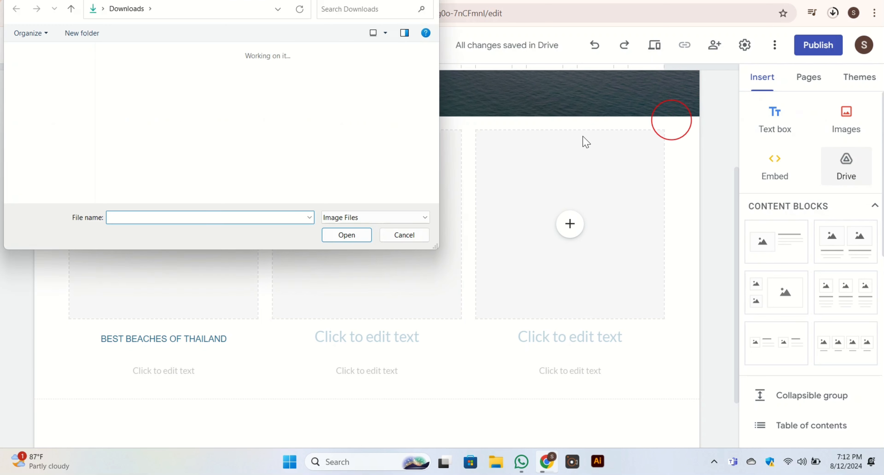
left_click_drag(136, 90, 167, 314)
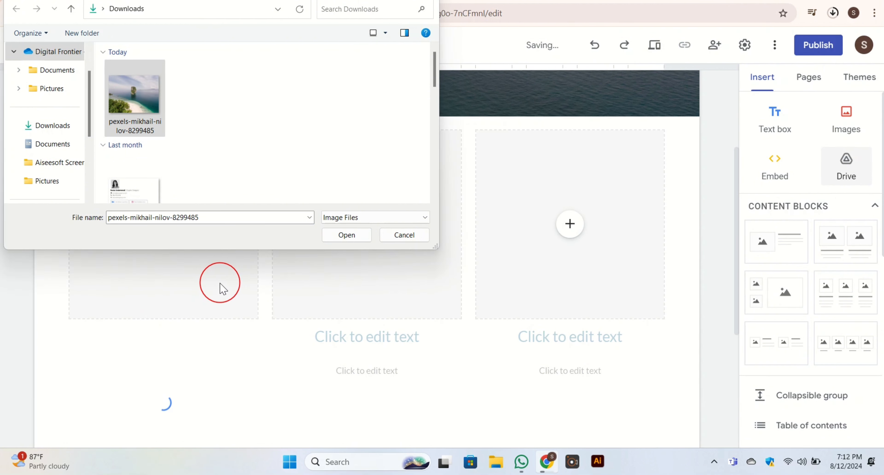
left_click(353, 234)
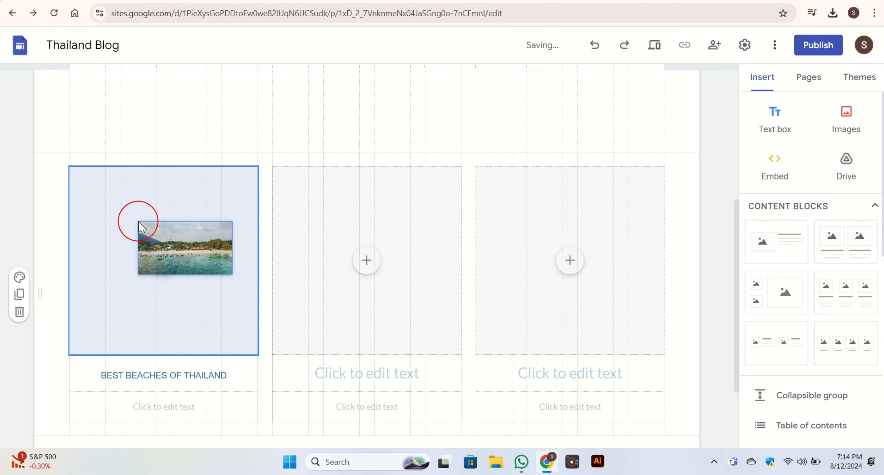
left_click_drag(139, 227, 139, 221)
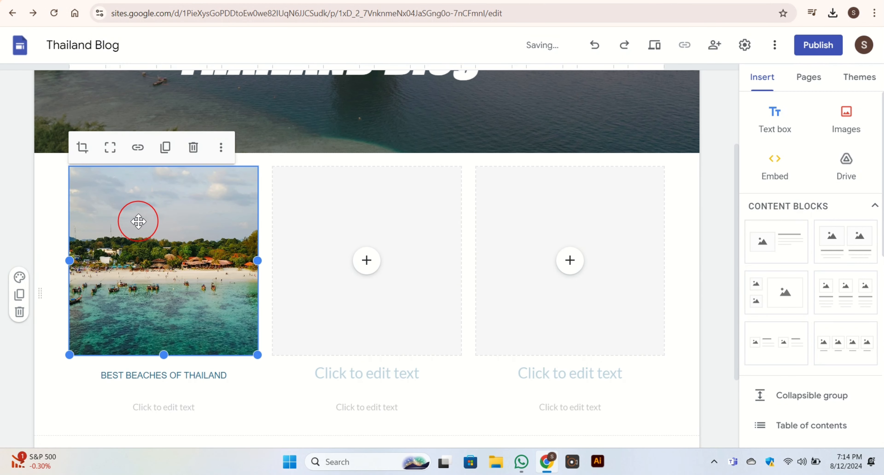
Fill the first column's description with the paragraph starting "Thailand's beaches are renowned worldwide" and match its font to the heading's
scroll(139, 221, "down", 3)
scroll(139, 222, "up", 3)
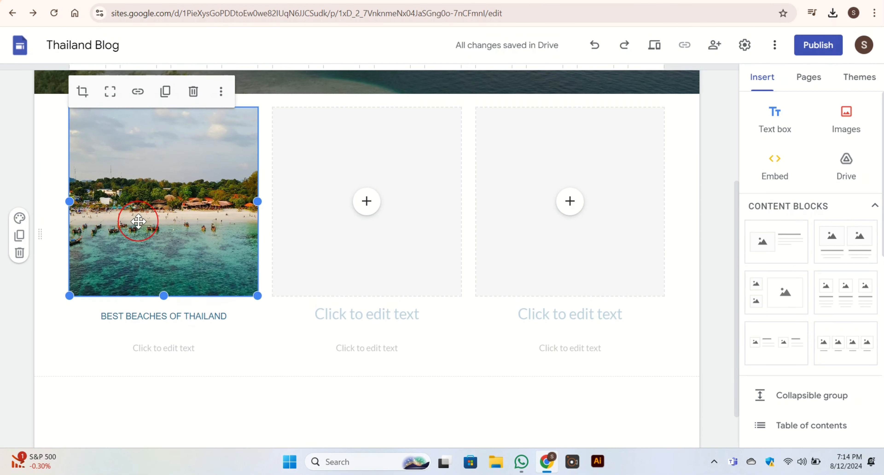
scroll(138, 221, "up", 3)
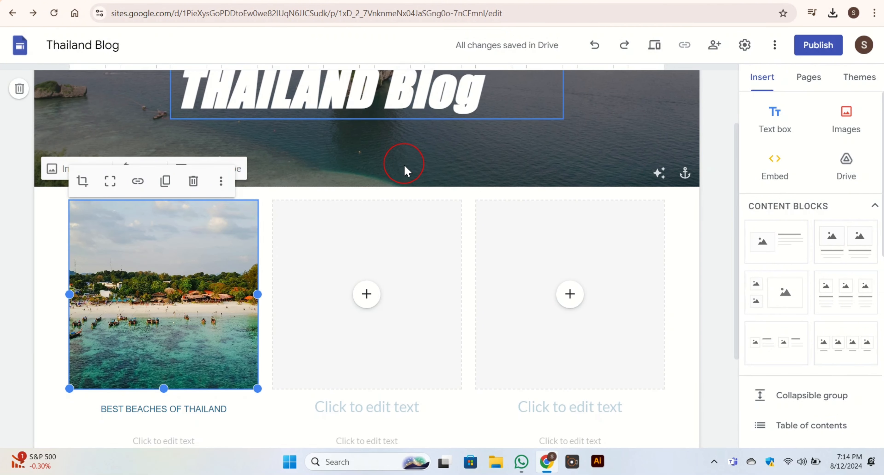
scroll(404, 167, "down", 5)
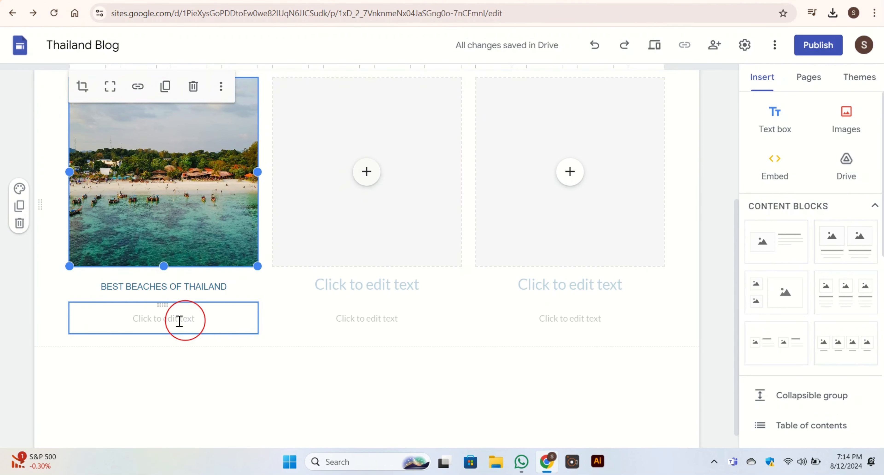
left_click(181, 324)
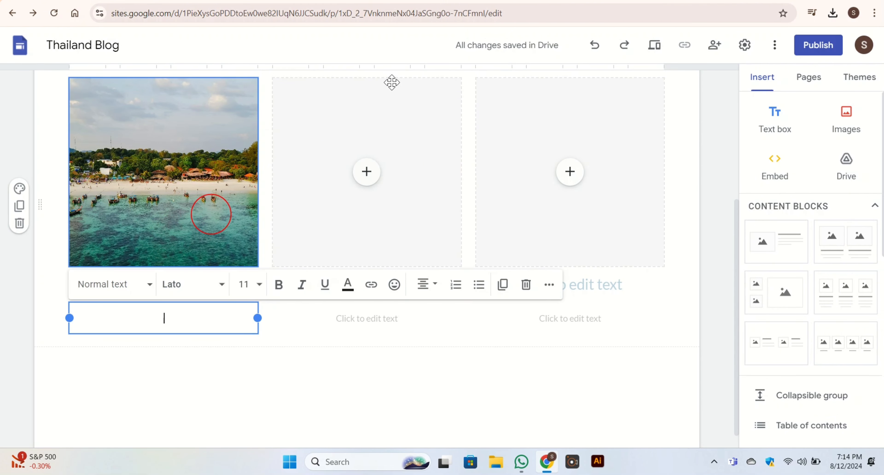
left_click(192, 327)
type("Thailand's beaches are renowned worldwide for their breathtaking beauty and diverse appeal. From the vibrant shores of Patong Beach in Phuket, known for its bustling nightlife and energetic atmosphere, to the serene and picturesque Railay Beach near Krabi, with its dramatic limestone cliffs and crystal-clear waters, each destination offers a unique experience. The Phi Phi Islands, with their stunning Maya Bay, provide a tropical paradise that’s as famous for its cinematic allure as for its superb snorkeling and vibrant marine life. On the quieter side, Koh Lanta’s Klong Dao Beach and Koh Chang’s White Sand Beach offer more tranquil settings, ideal for those seeking relaxation and fewer crowds. Meanwhile, Koh Samui’s Chaweng Beach and Hua Hin Beach present a blend of lively activities and serene stretches of sand. Whether you’re drawn to the bustling energy of popular spots or the peaceful solitude of hidden coves, Thailand’s beaches cater to every taste and promise an unforgettable escape into paradise.")
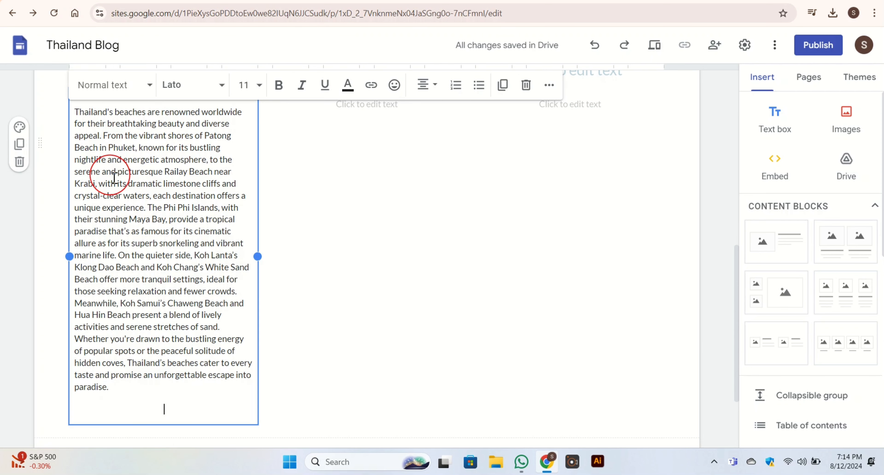
scroll(115, 177, "up", 4)
left_click_drag(66, 254, 199, 419)
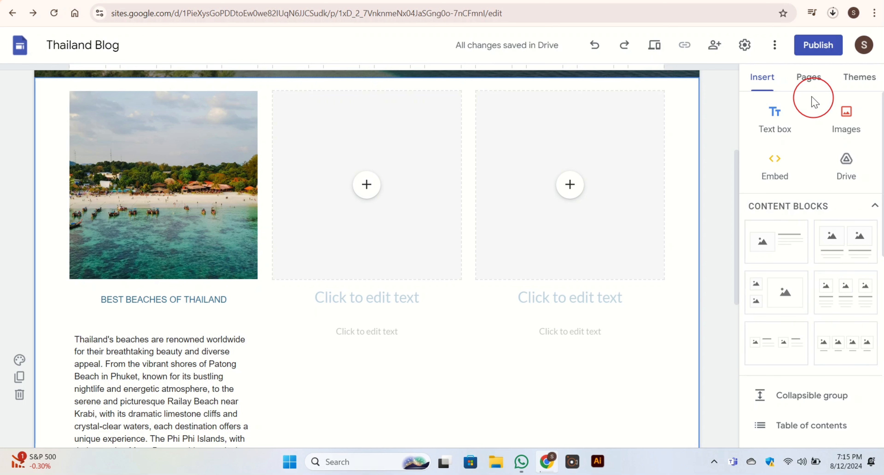
Add a new page named "BEST BEACHES IN THAILAND" to the site
left_click(808, 82)
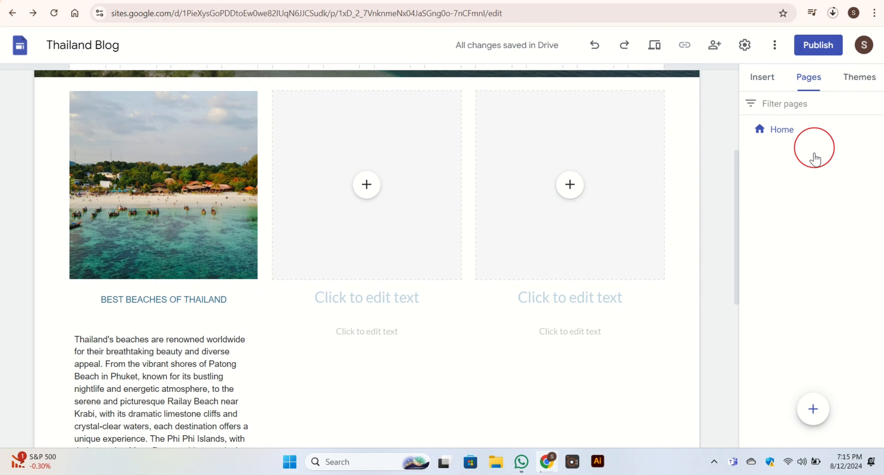
left_click(813, 406)
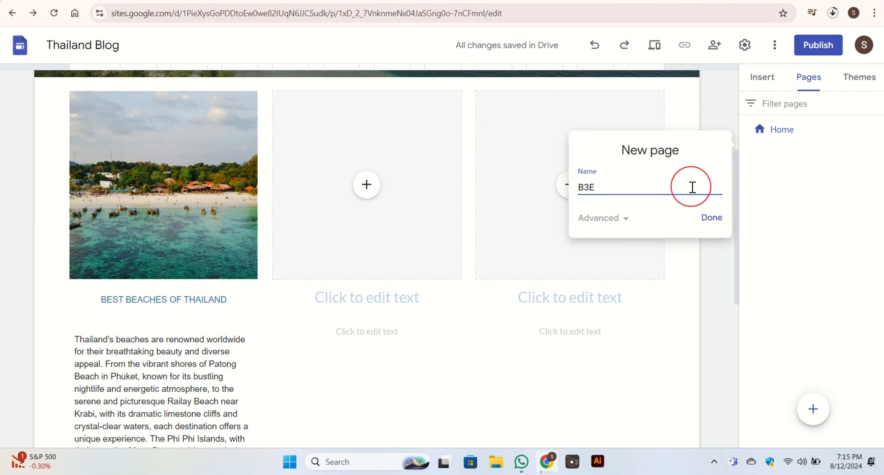
type("BEST BEACHES IN THAILAND")
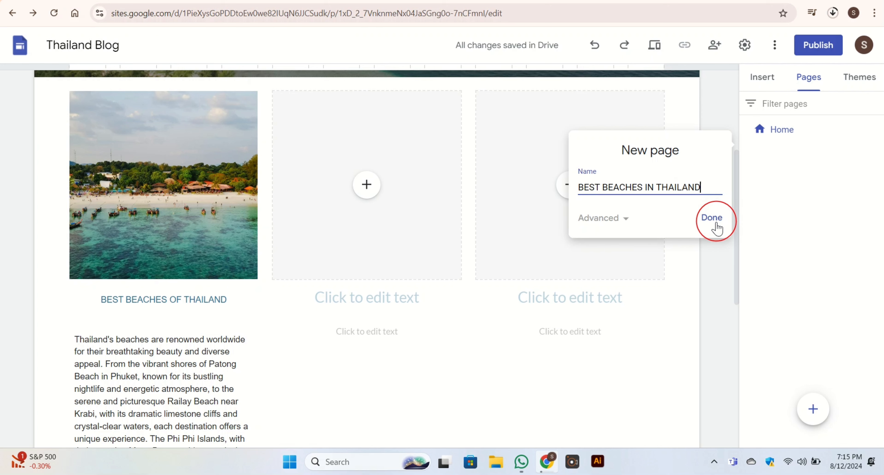
left_click(711, 216)
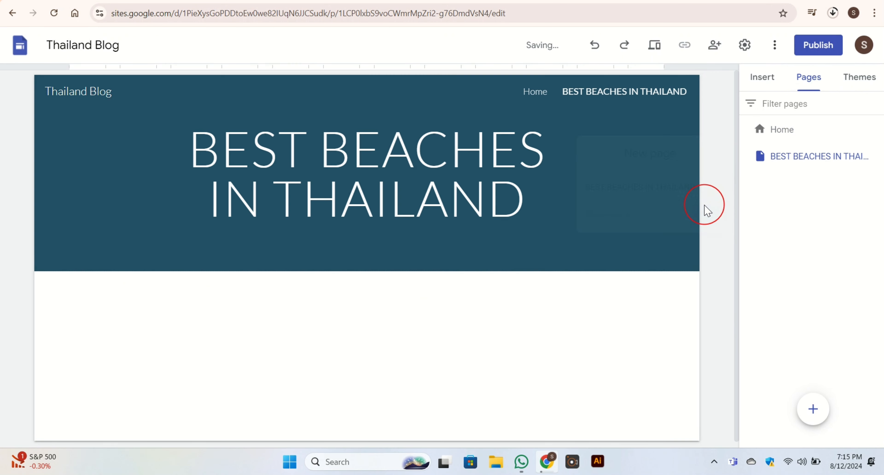
mouse_move(432, 181)
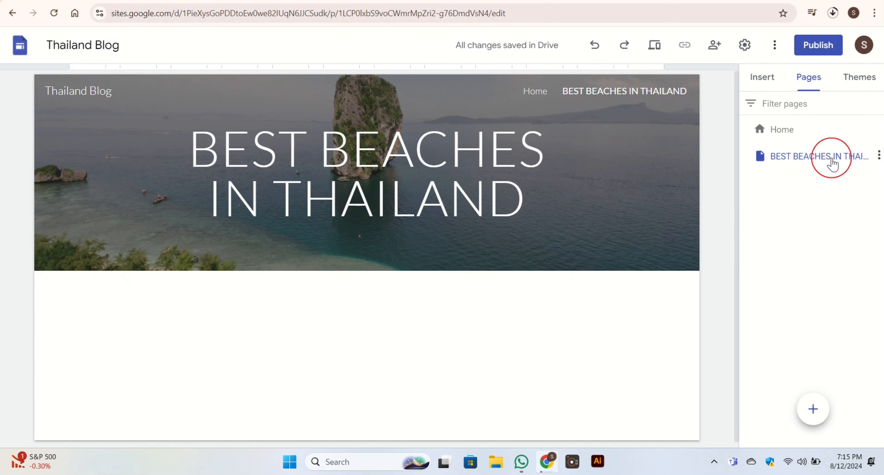
Check the BEST BEACHES IN THAILAND page's properties and hide the page from the site navigation
left_click(878, 155)
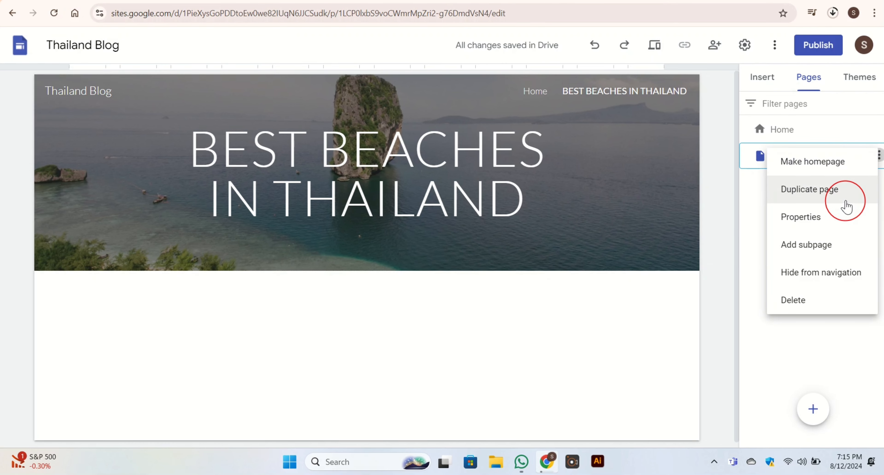
left_click(846, 218)
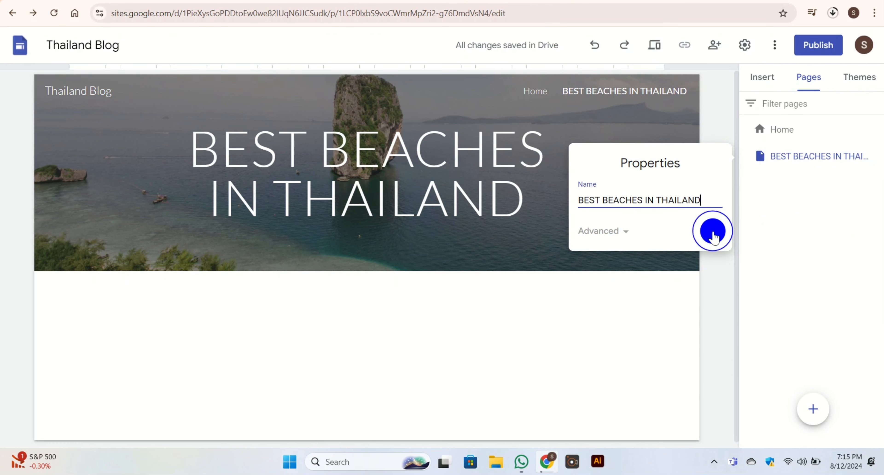
left_click(722, 237)
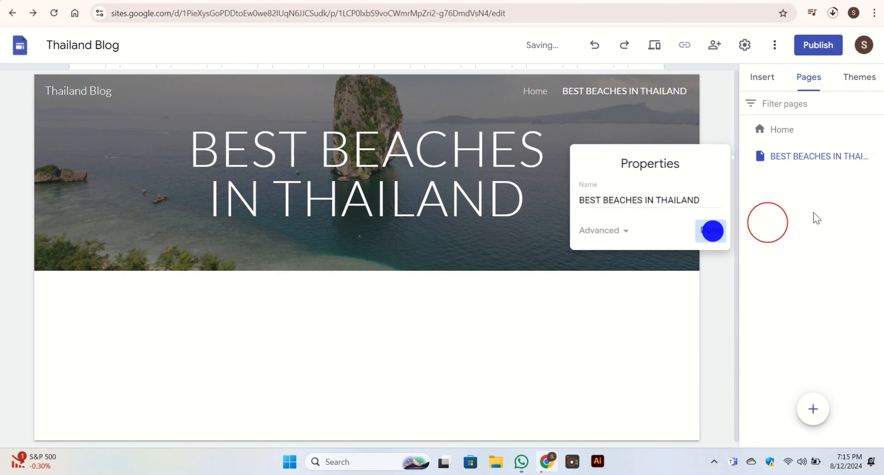
left_click(878, 156)
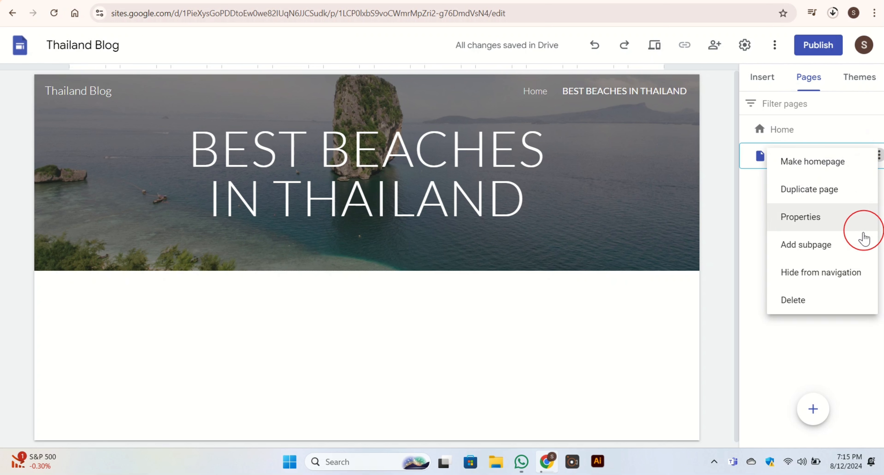
left_click(852, 271)
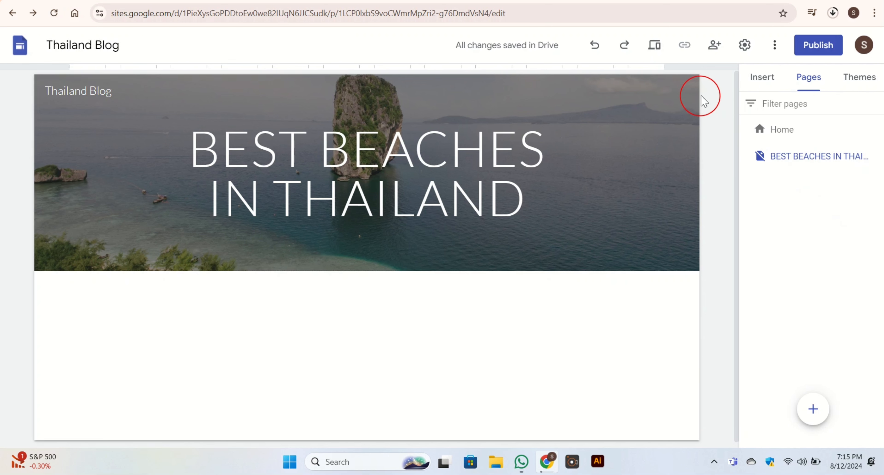
On the Home page, insert a link to the BEST BEACHES IN THAILAND page in the first column's heading
left_click(872, 130)
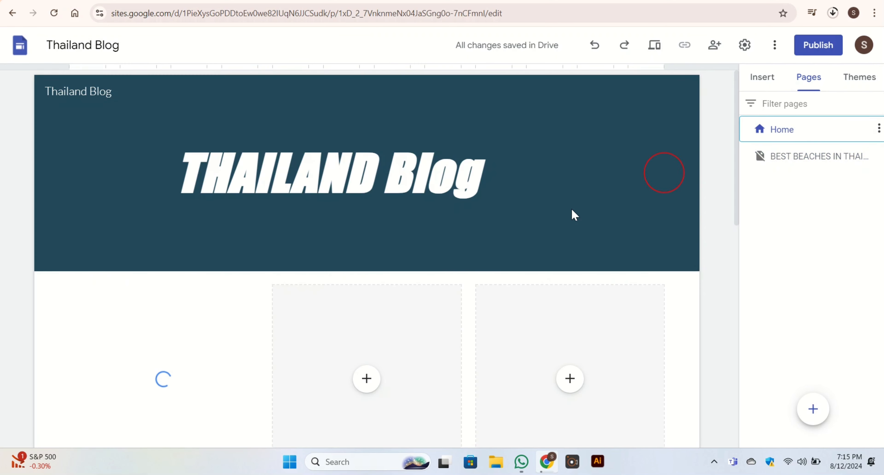
scroll(477, 272, "down", 2)
scroll(479, 267, "down", 4)
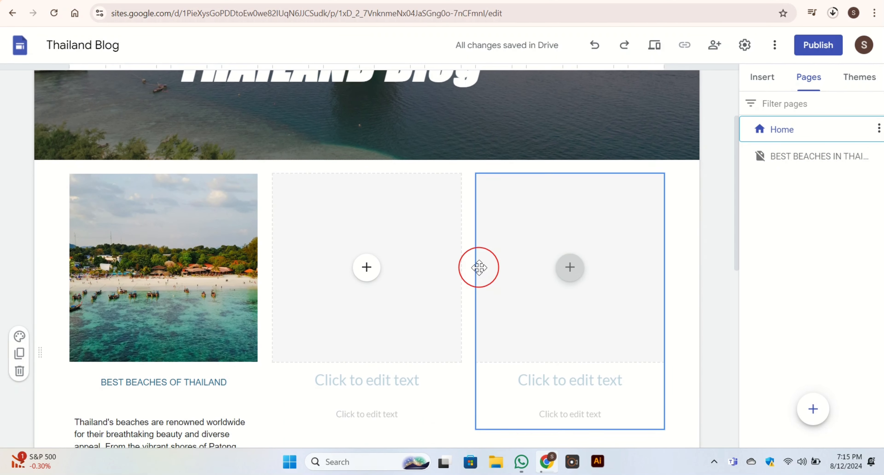
left_click(231, 285)
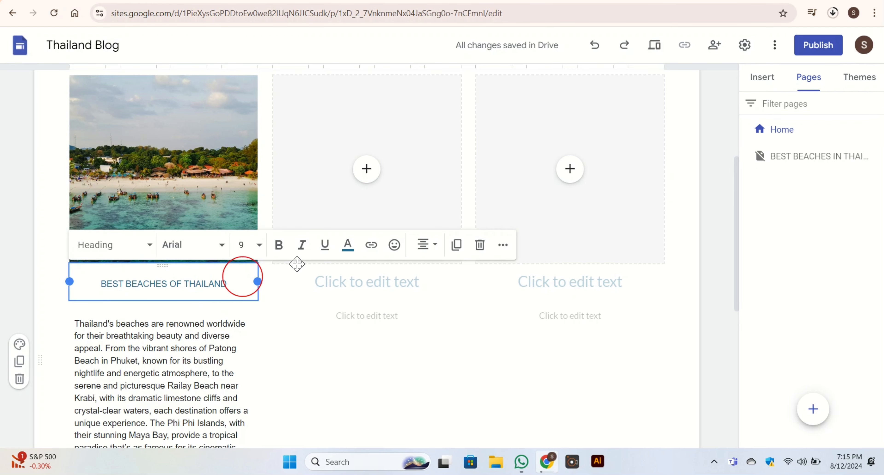
left_click(371, 245)
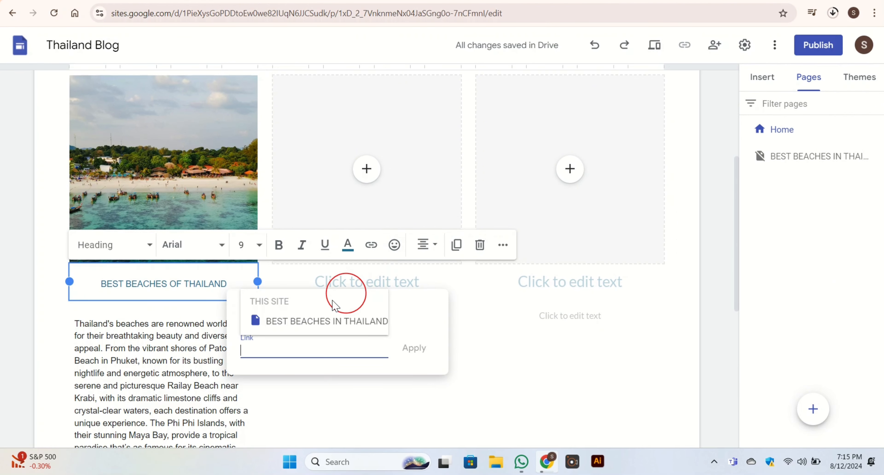
left_click(309, 326)
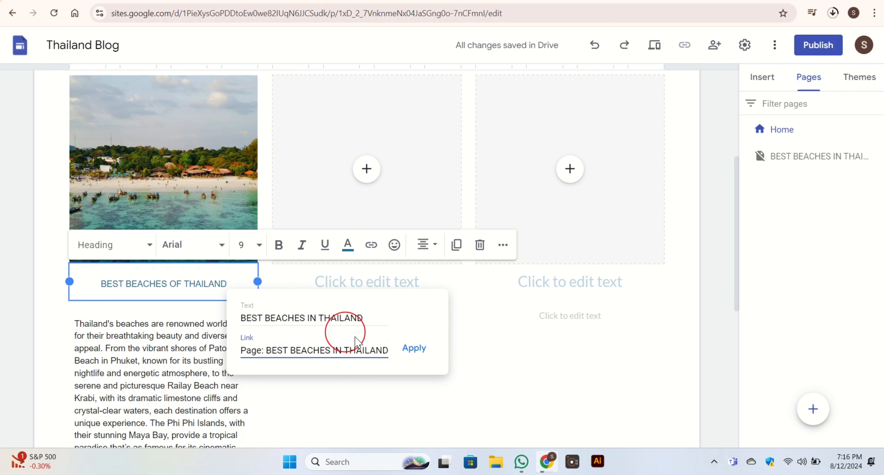
left_click(414, 350)
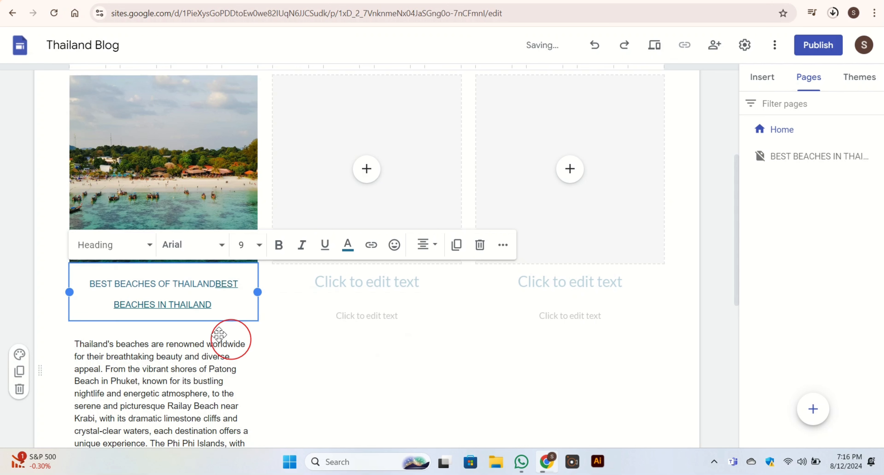
left_click(213, 289)
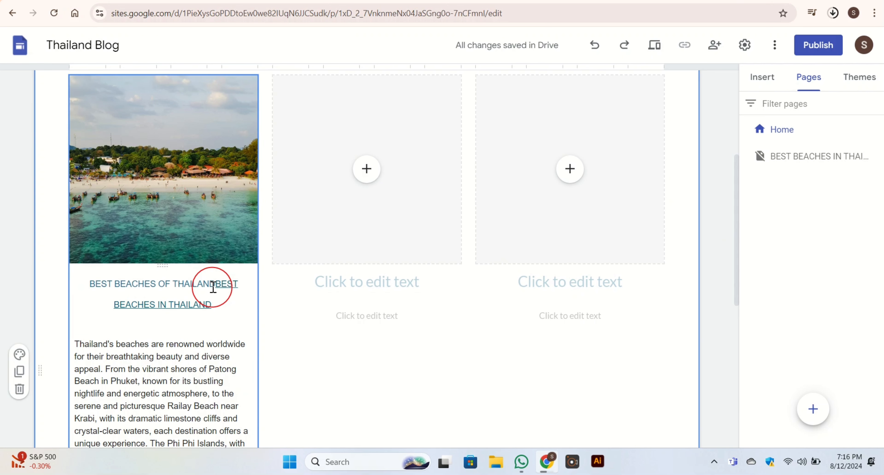
Remove the duplicate text "BEST BEACHES OF THAILAND" from the first column's heading, keeping only the linked BEST BEACHES IN THAILAND text
double_click(213, 287)
scroll(187, 188, "down", 9)
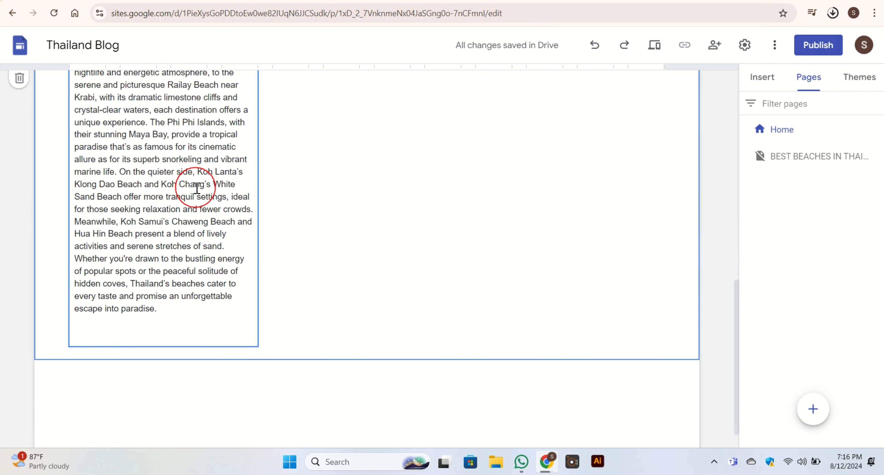
scroll(197, 188, "up", 15)
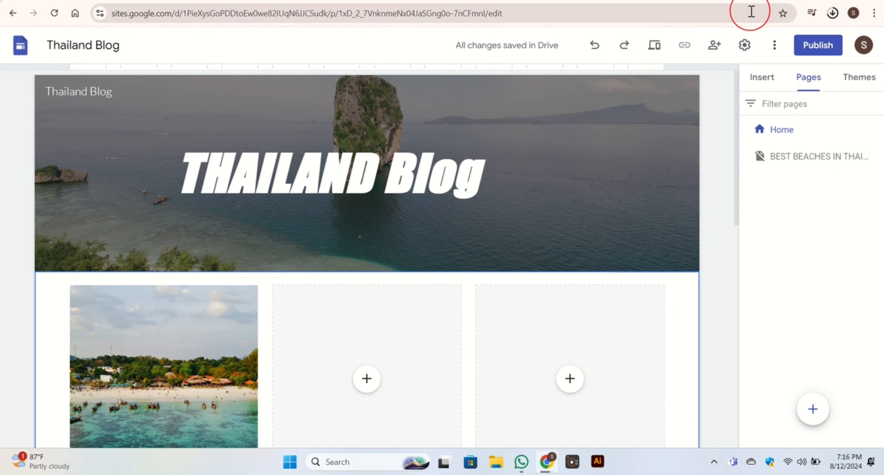
Publish the site to the web with the address "bestthaibeaches"
left_click(808, 46)
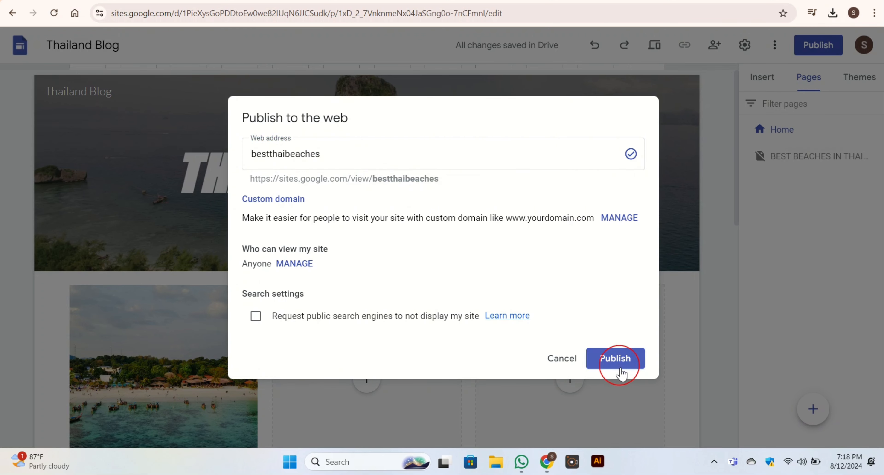
left_click(621, 371)
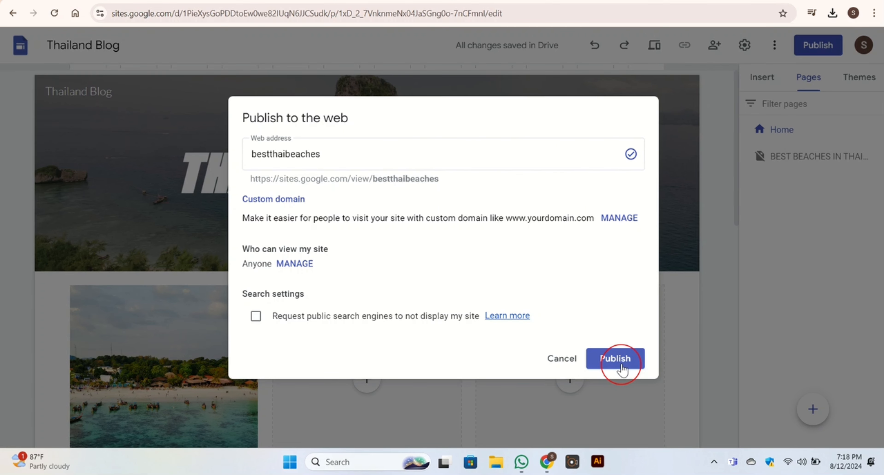
left_click(622, 367)
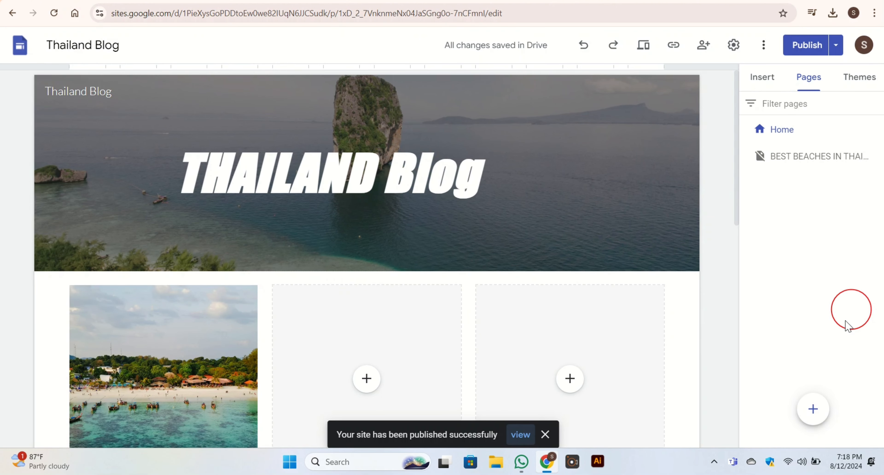
View the published site and follow the BEST BEACHES IN THAILAND heading link in the first column
mouse_move(799, 417)
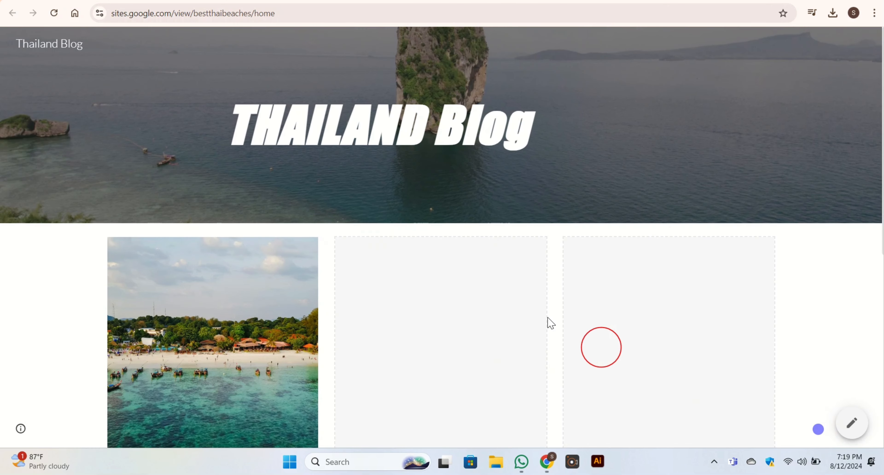
scroll(480, 360, "down", 2)
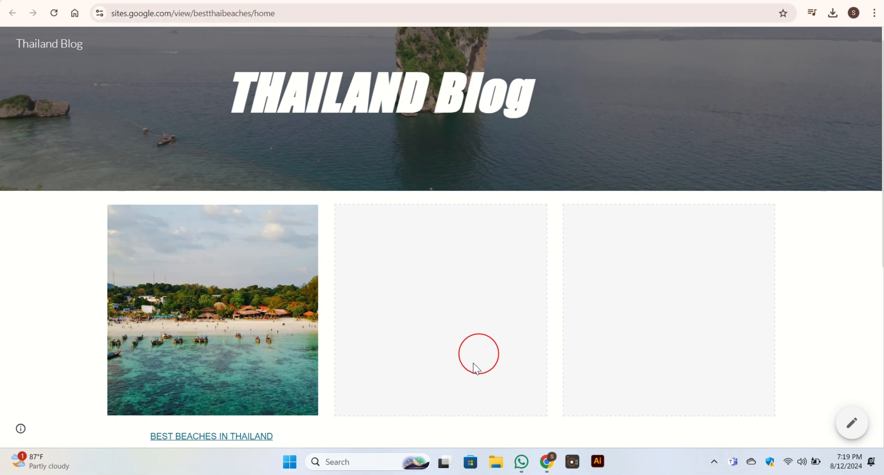
left_click(207, 396)
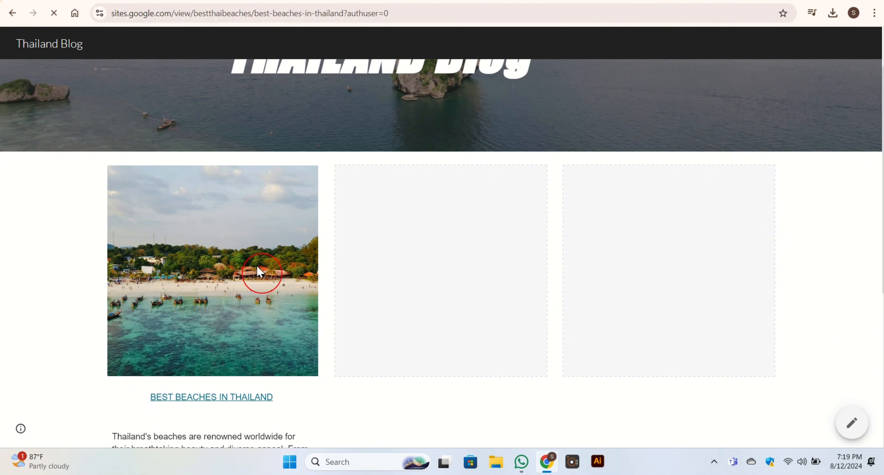